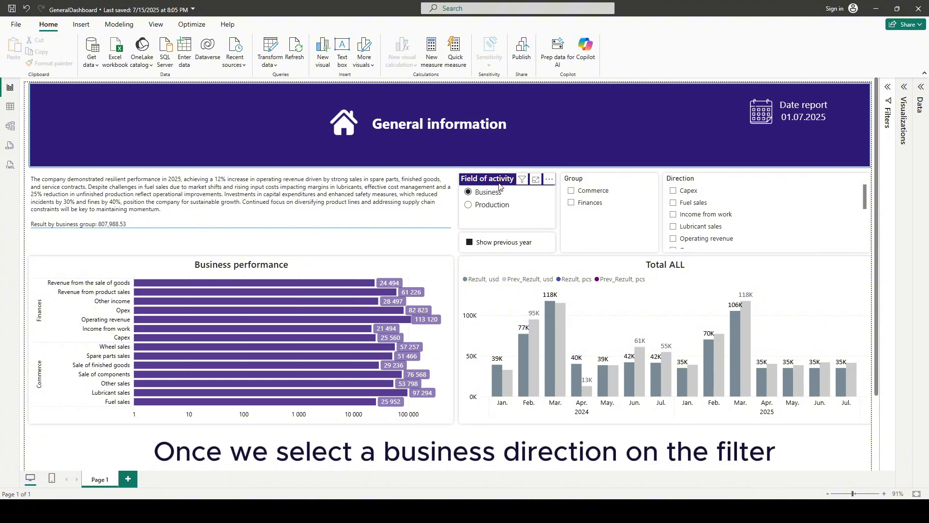
Preview the report comment for the Production and Business fields of activity, and for the Commerce and Finances groups within Business
left_click(487, 209)
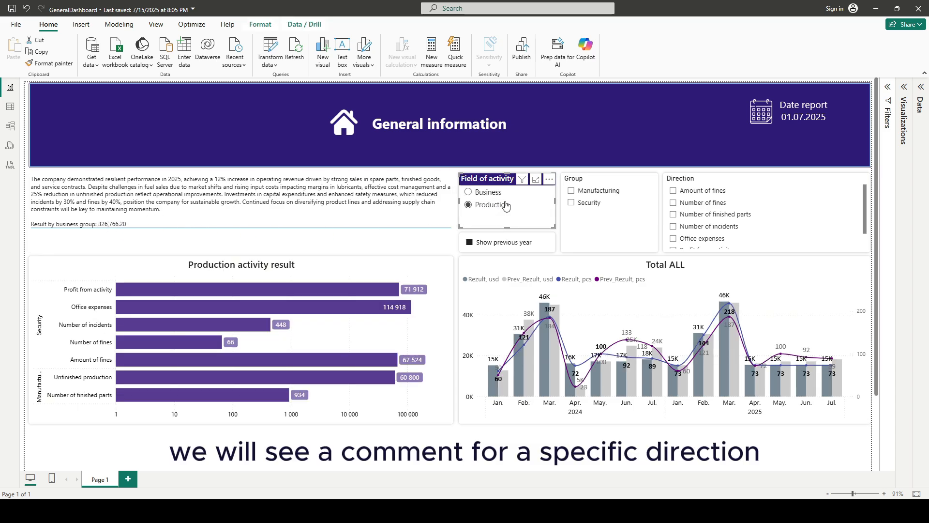
left_click(486, 194)
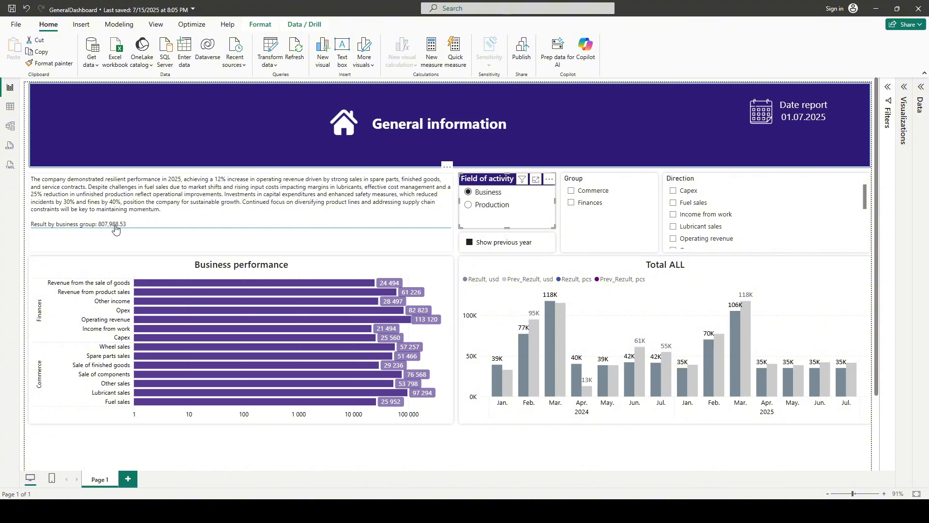
left_click(582, 193)
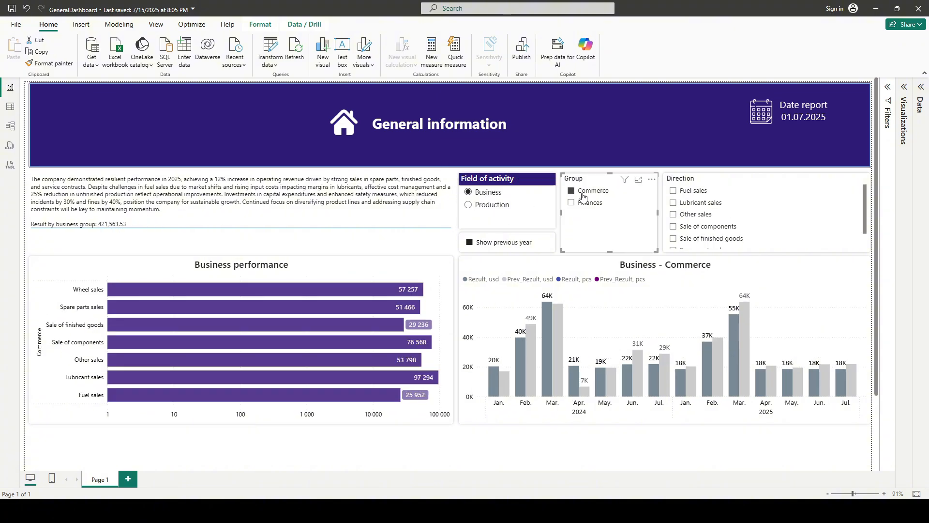
left_click(584, 202)
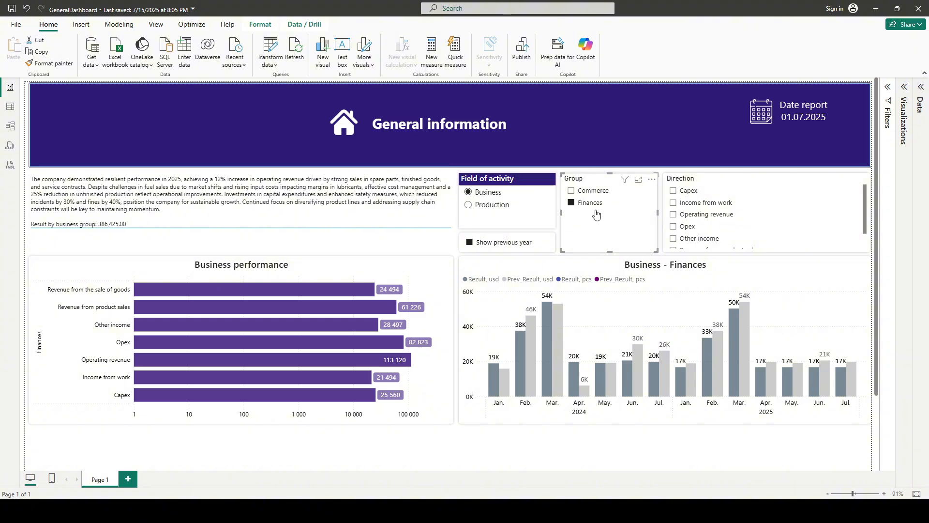
Step the Direction filter from Capex to Revenue from the sale of goods to view each comment, and clear the direction and Finances filters
left_click(688, 192)
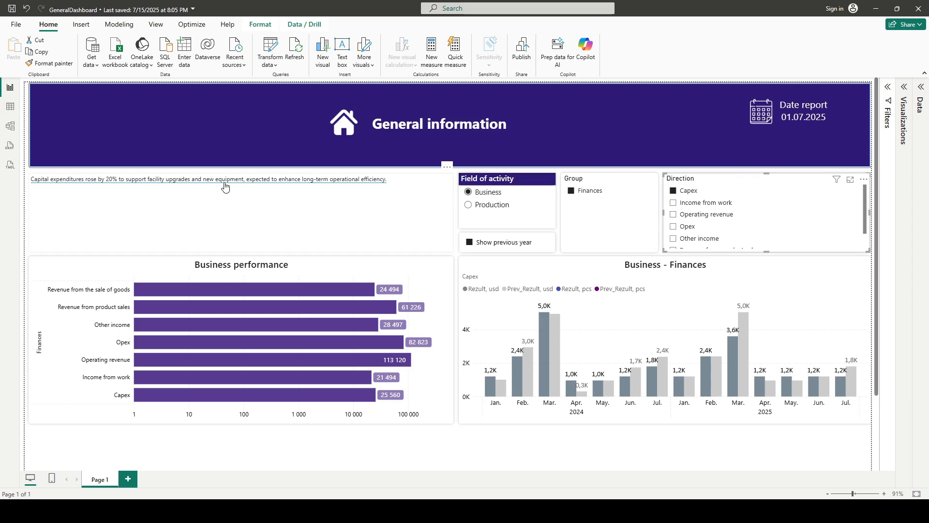
left_click(695, 203)
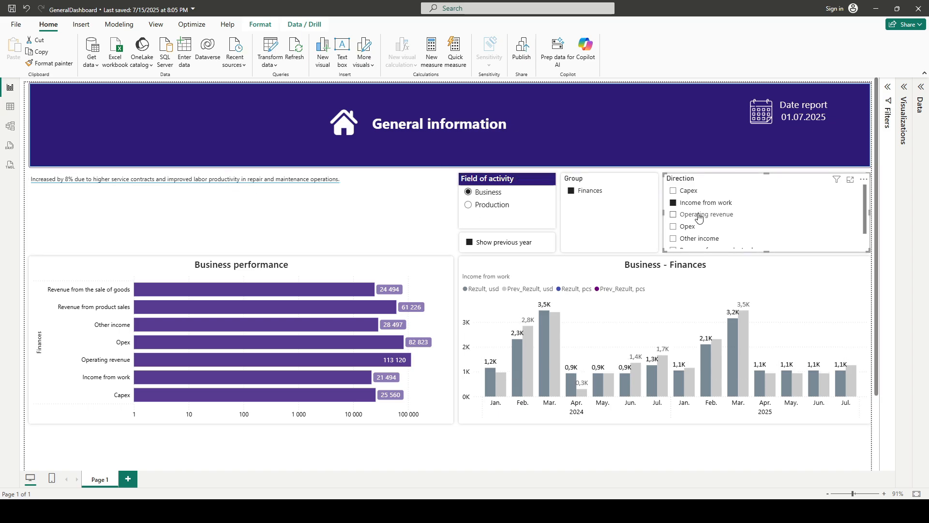
left_click(699, 215)
left_click(701, 235)
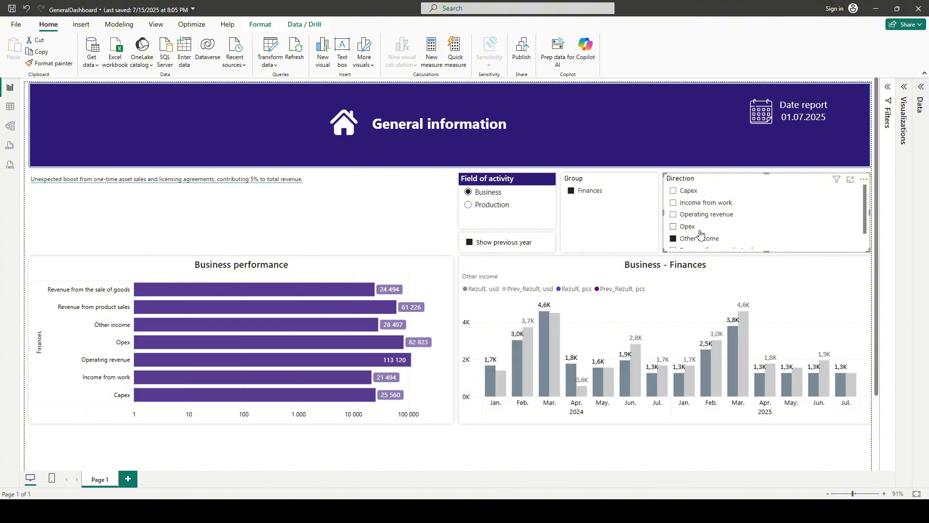
scroll(700, 235, "down", 2)
left_click(691, 232)
left_click(692, 244)
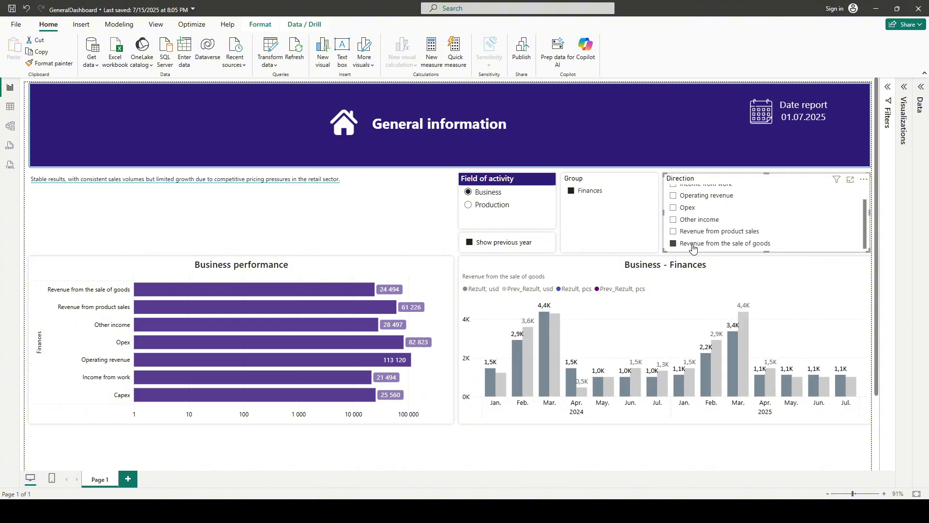
left_click(693, 245)
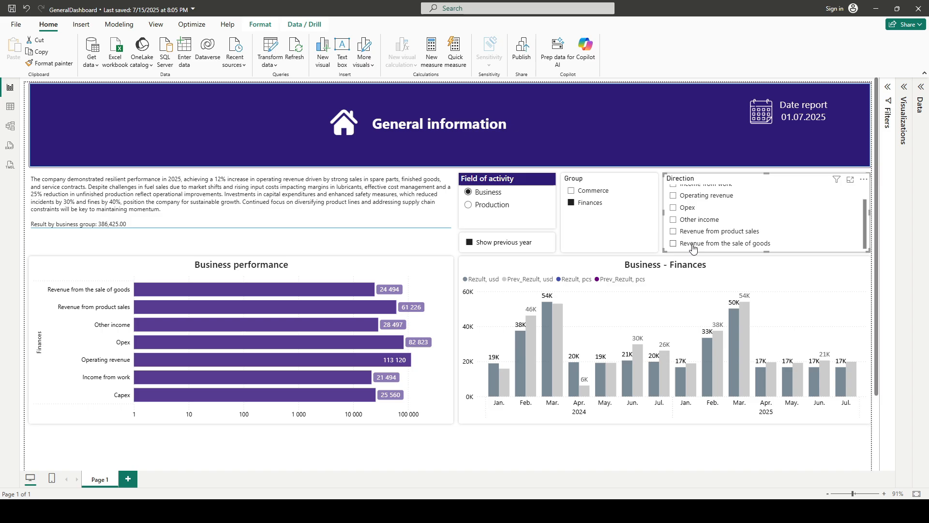
left_click(593, 203)
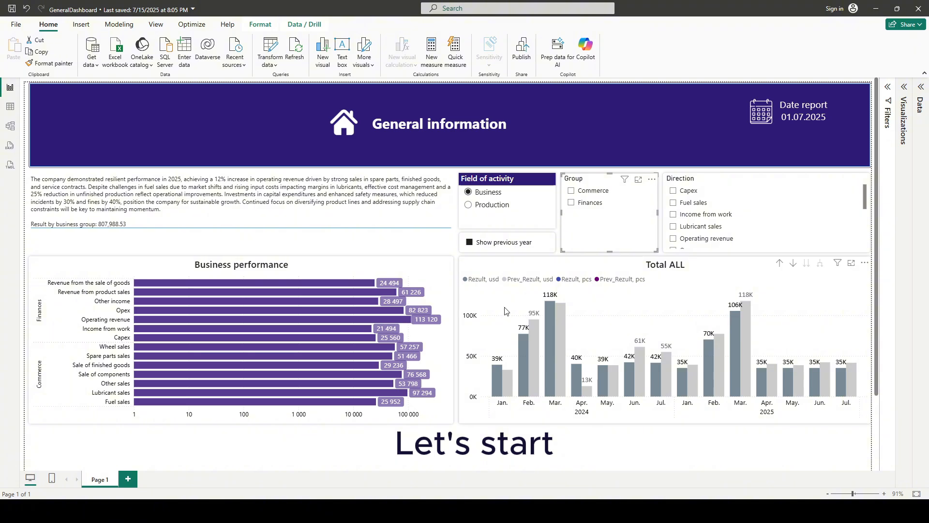
Replace the comment text box with an empty new one, placed and sized to fit the space above the Business performance chart
left_click(416, 251)
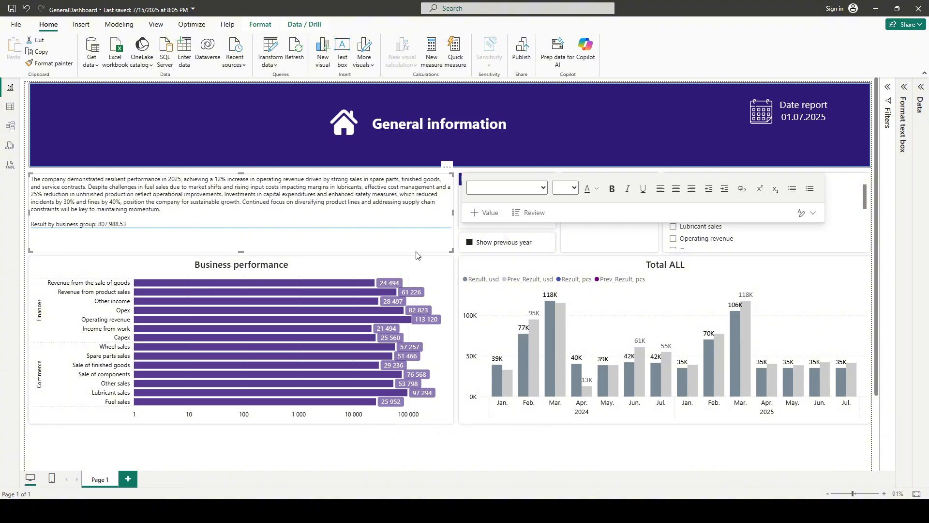
key("Delete")
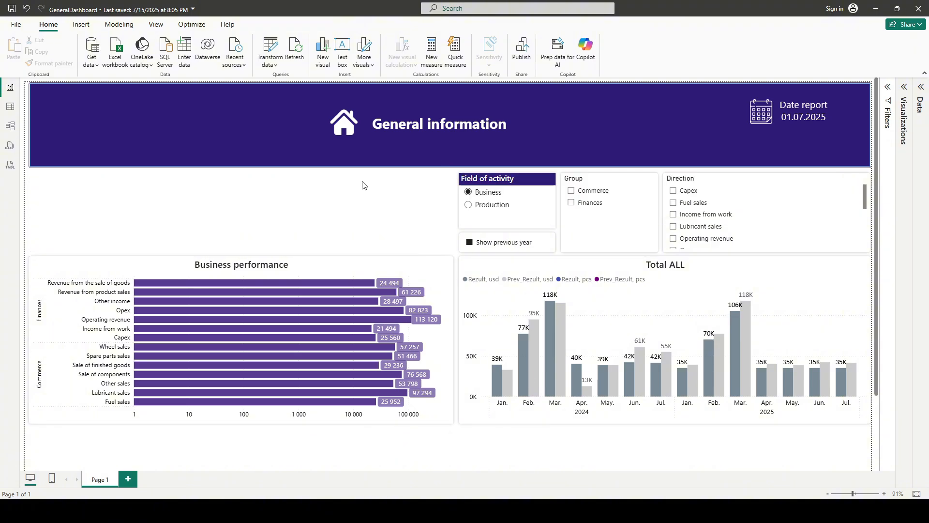
left_click(343, 47)
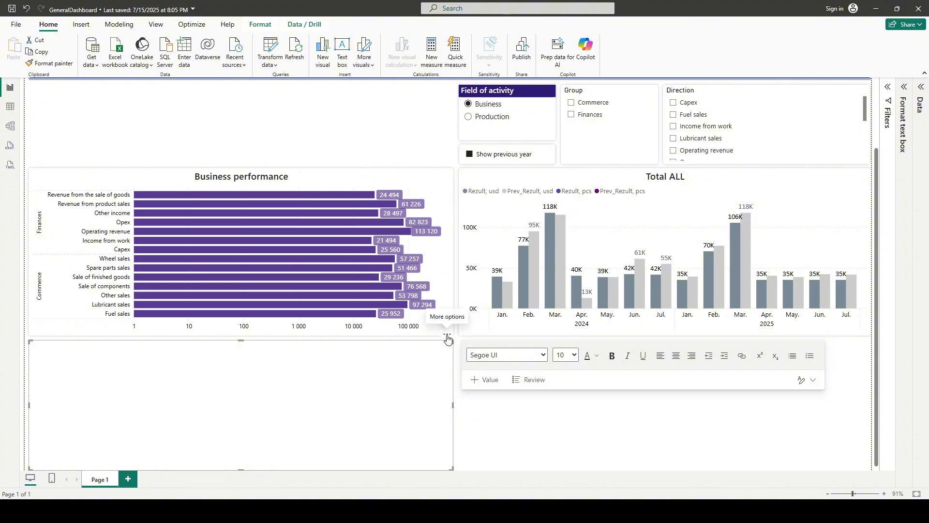
left_click_drag(444, 341, 445, 125)
scroll(391, 259, "up", 1)
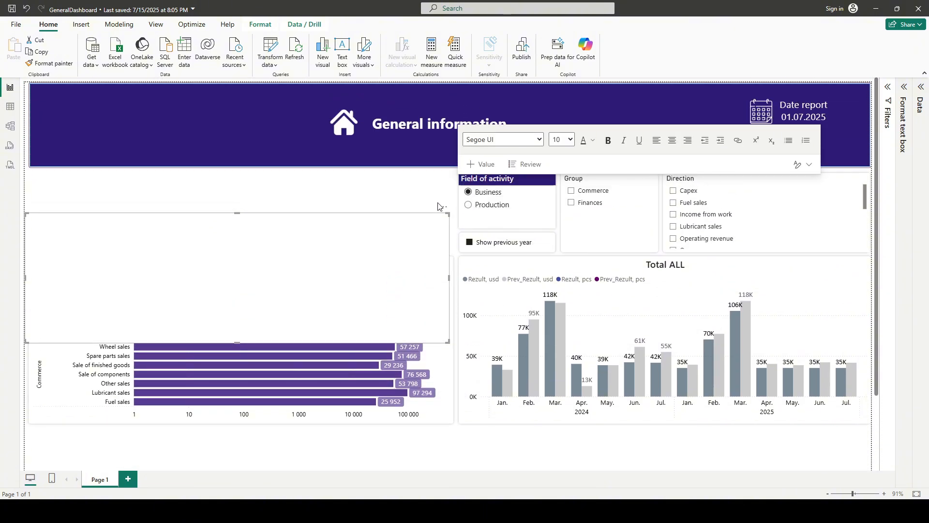
left_click_drag(443, 207, 447, 170)
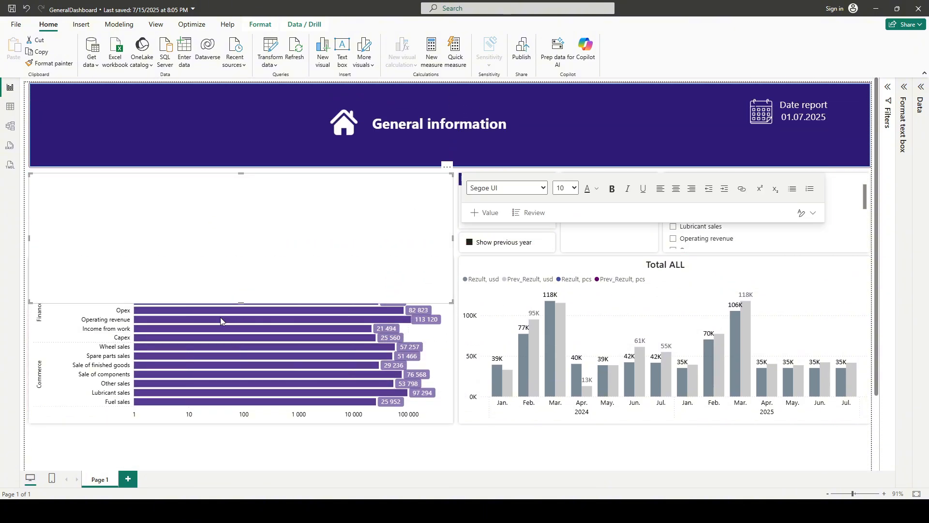
left_click_drag(244, 304, 247, 252)
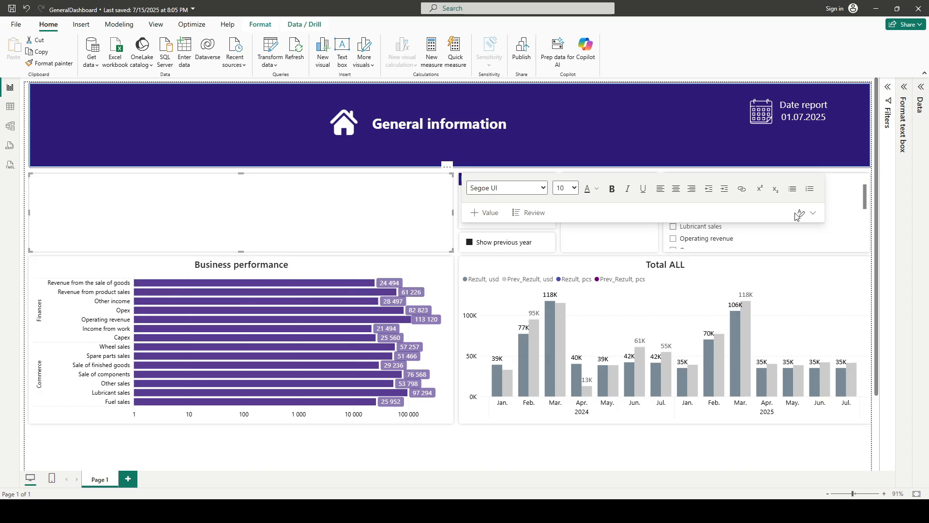
Open the _Comments measure in the Comments table and examine its HASONEVALUE condition on the Direction column
left_click(921, 123)
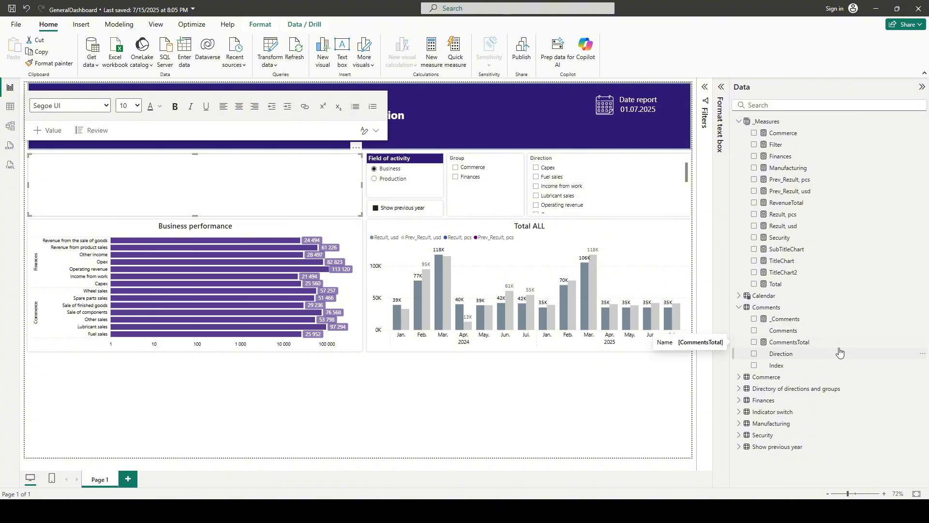
left_click(785, 320)
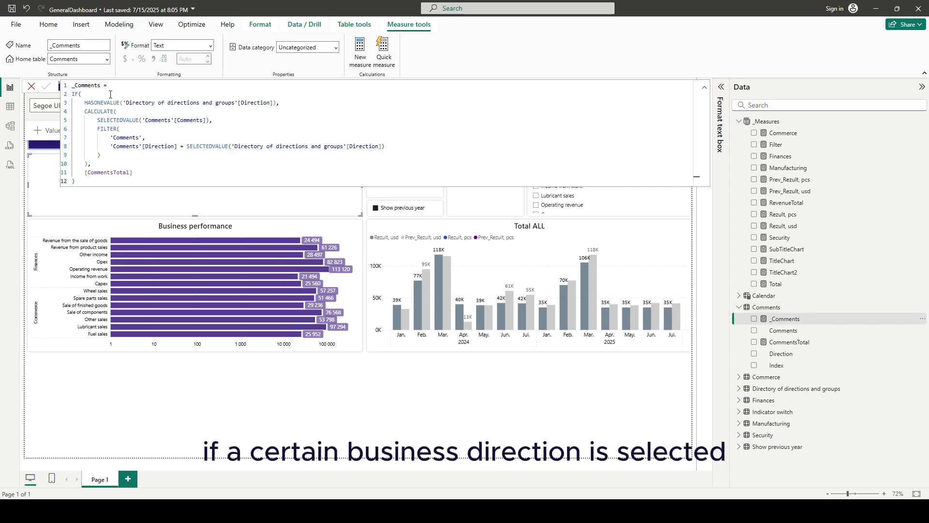
left_click_drag(101, 103, 281, 107)
left_click(281, 103)
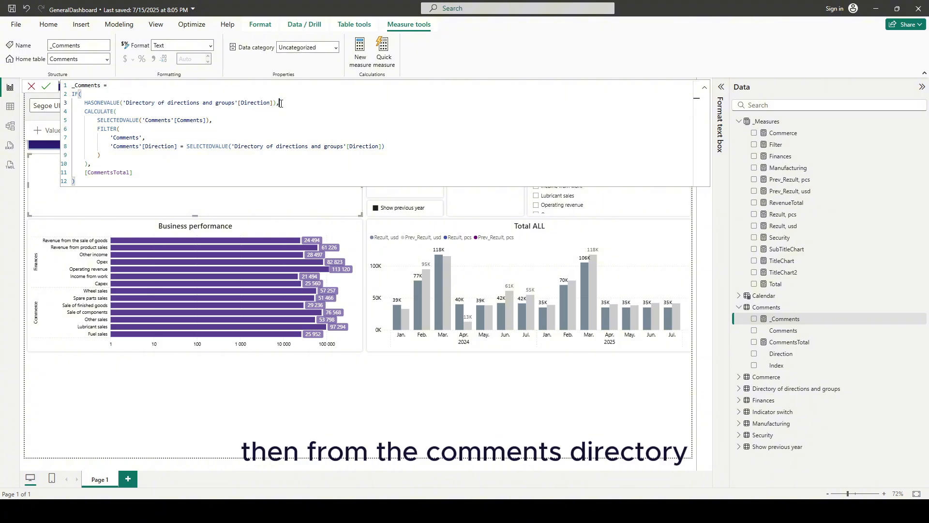
left_click(705, 89)
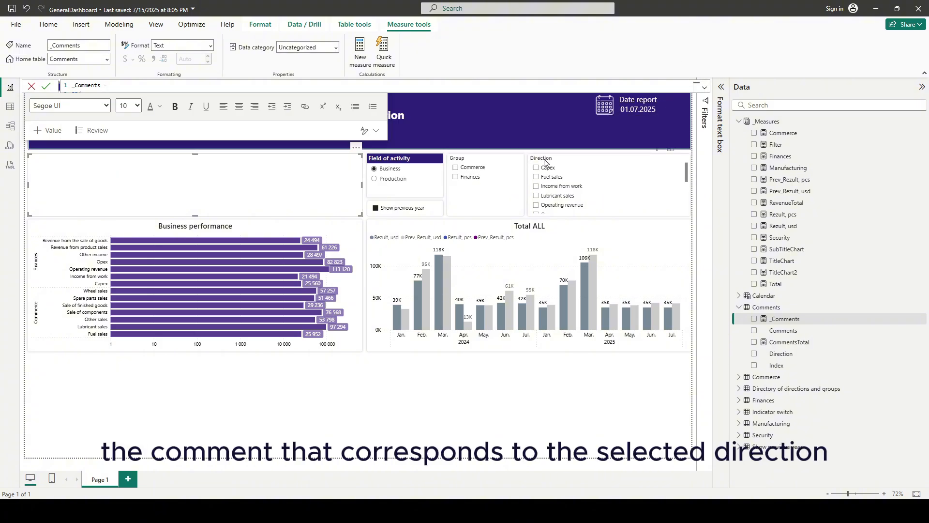
left_click(702, 88)
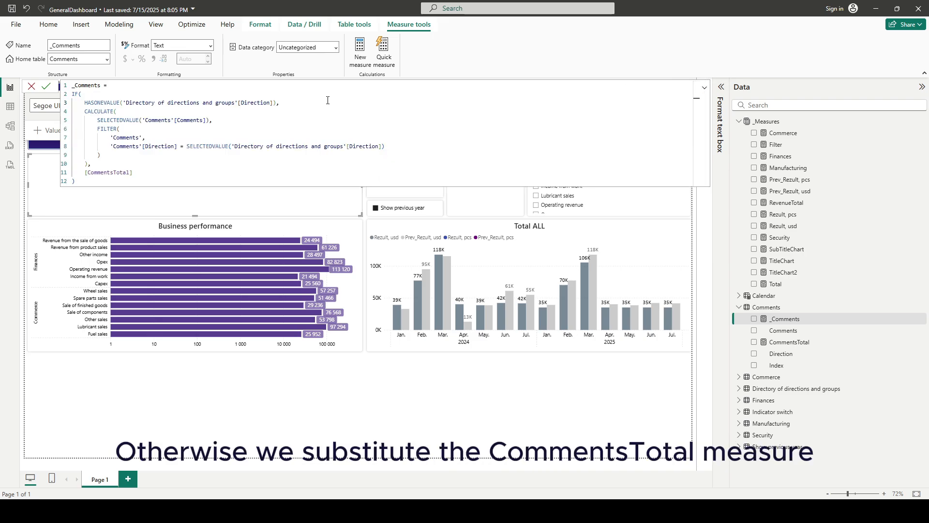
left_click(279, 103)
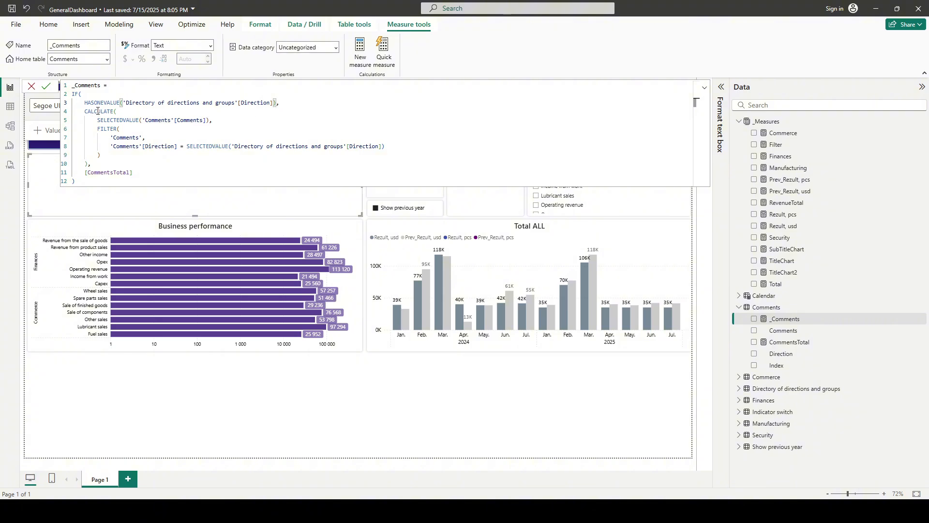
Examine the CALCULATE branch of the _Comments measure, its filter on the selected direction, and the CommentsTotal fallback
left_click_drag(98, 110, 127, 115)
left_click_drag(189, 121, 168, 123)
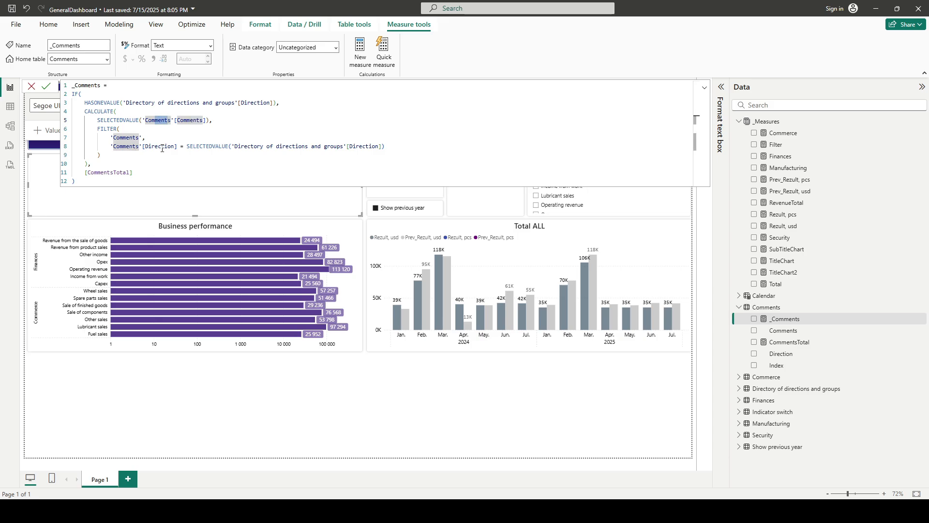
left_click(162, 147)
left_click(361, 149)
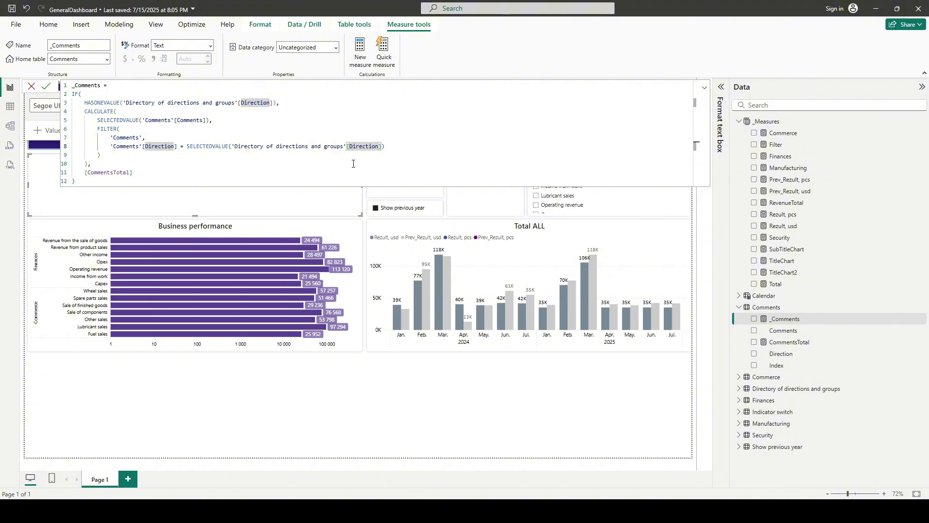
left_click_drag(90, 174, 138, 175)
left_click(140, 175)
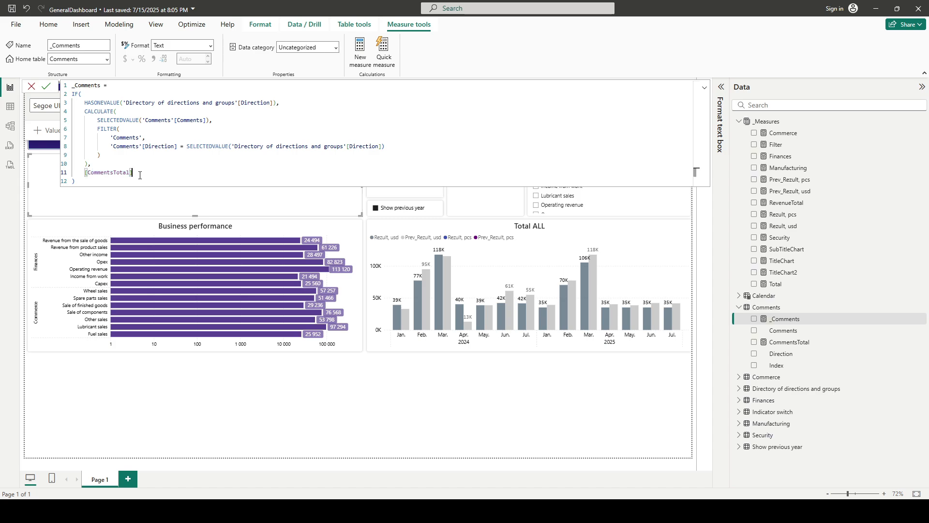
Examine the CommentsTotal measure's static text and the appended FORMAT expression for Prev_Rezult, usd, and close the formula
left_click(780, 342)
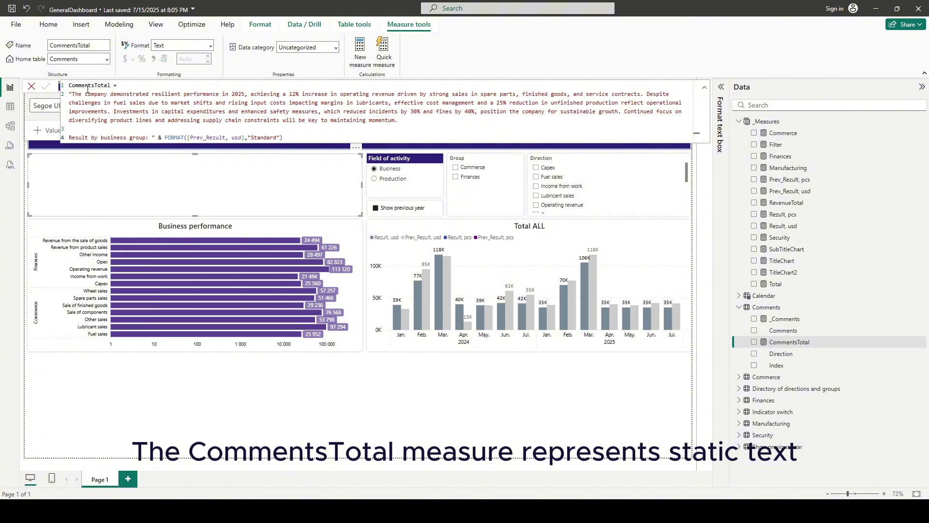
left_click_drag(73, 93, 101, 102)
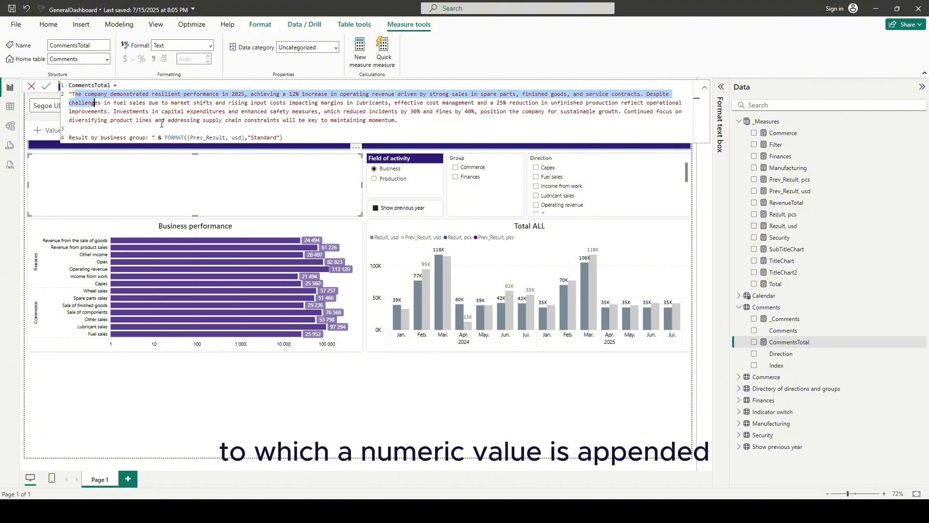
left_click_drag(194, 139, 235, 139)
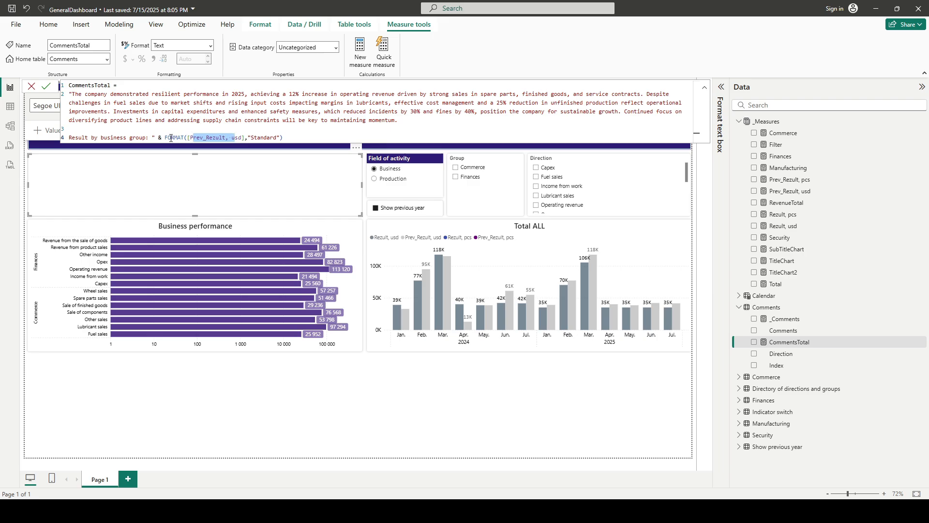
left_click(293, 138)
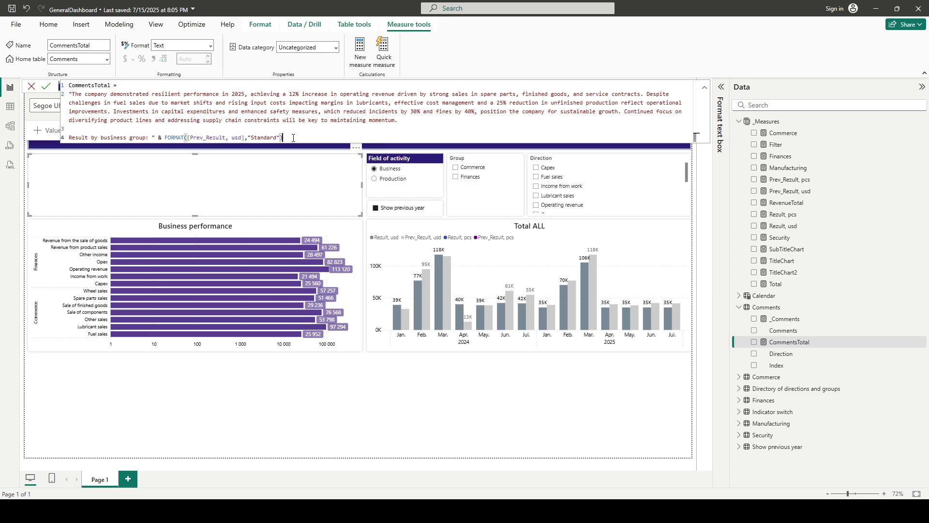
left_click(378, 411)
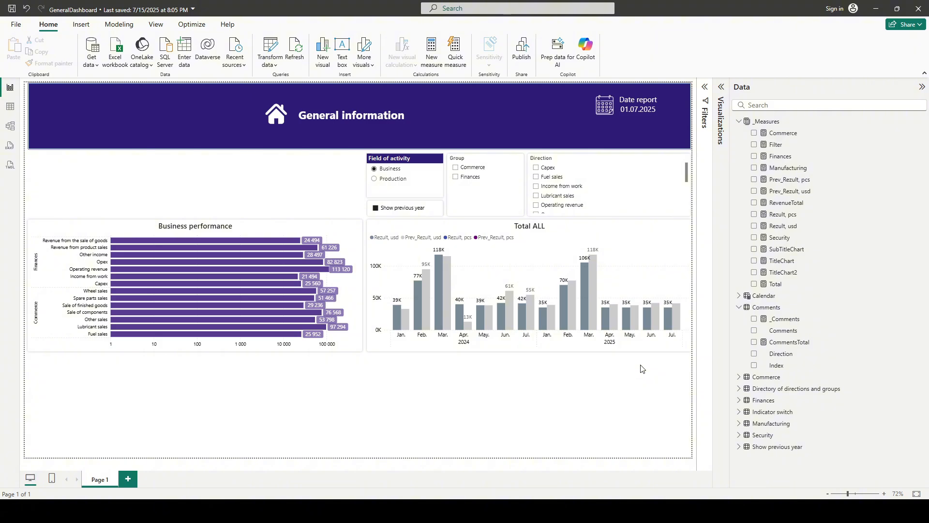
Inspect the data model's relationships from Directory of directions and groups to Comments and Manufacturing, repositioning the Comments and directory tables
left_click(10, 127)
left_click(358, 380)
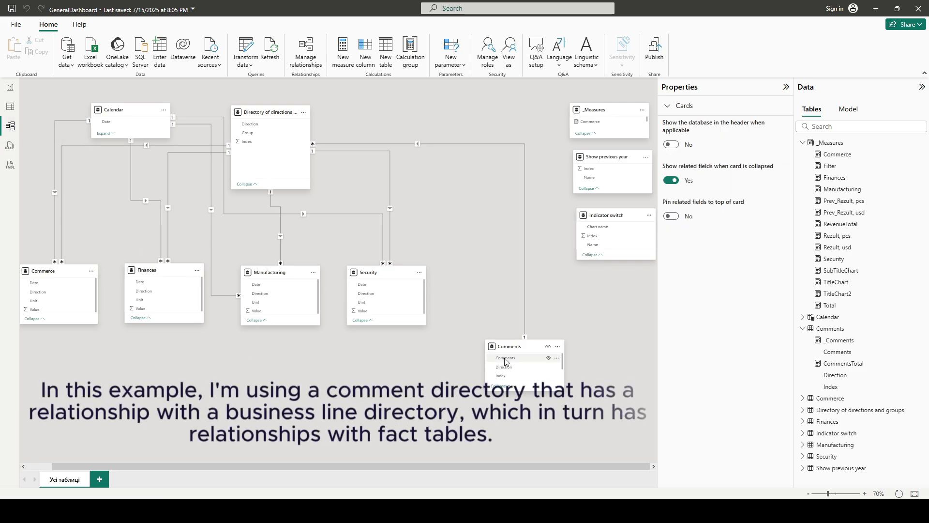
left_click_drag(506, 361, 512, 344)
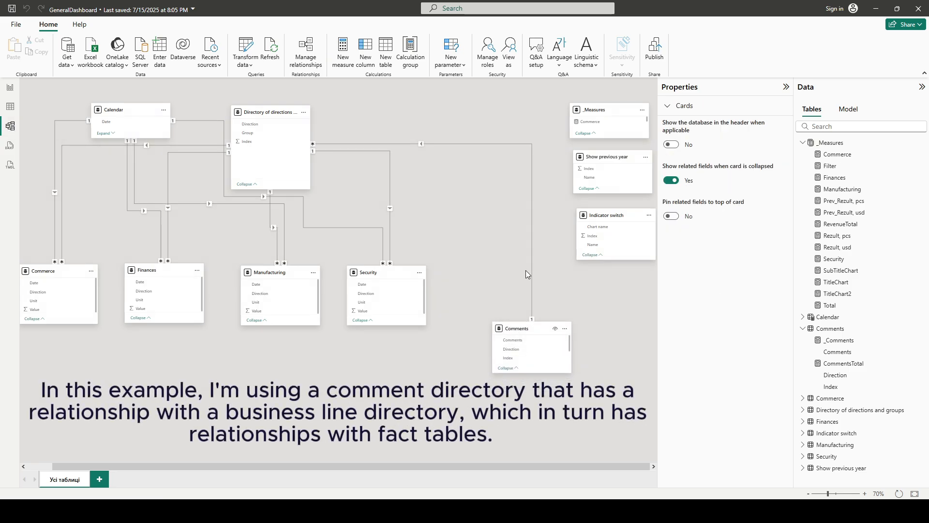
left_click(448, 144)
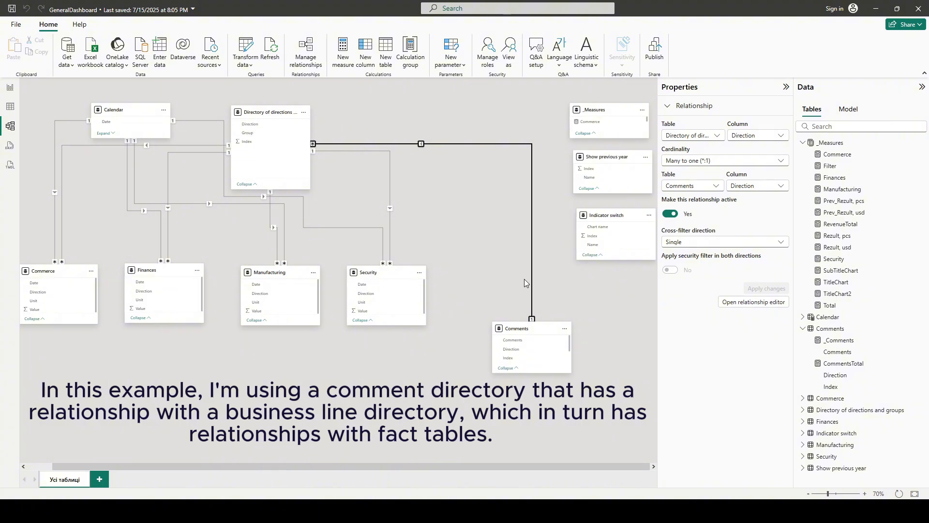
left_click_drag(272, 111, 314, 109)
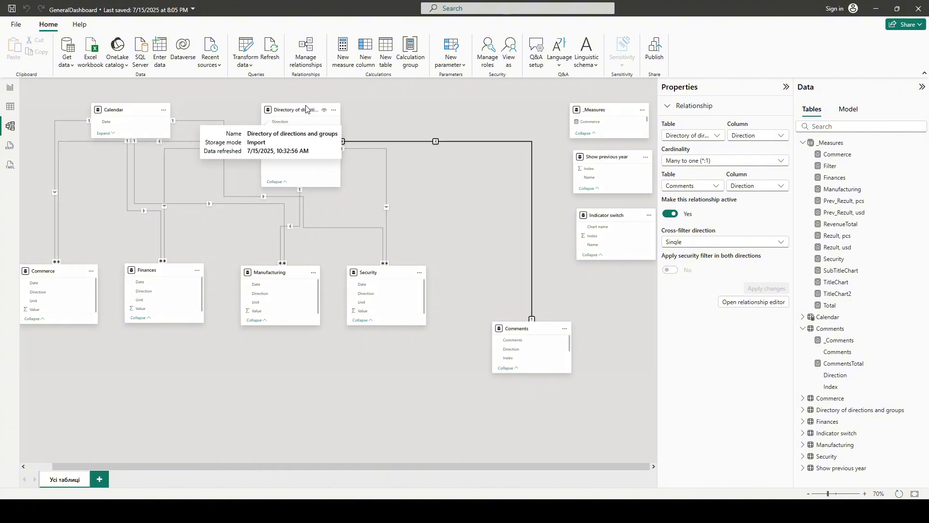
left_click(311, 208)
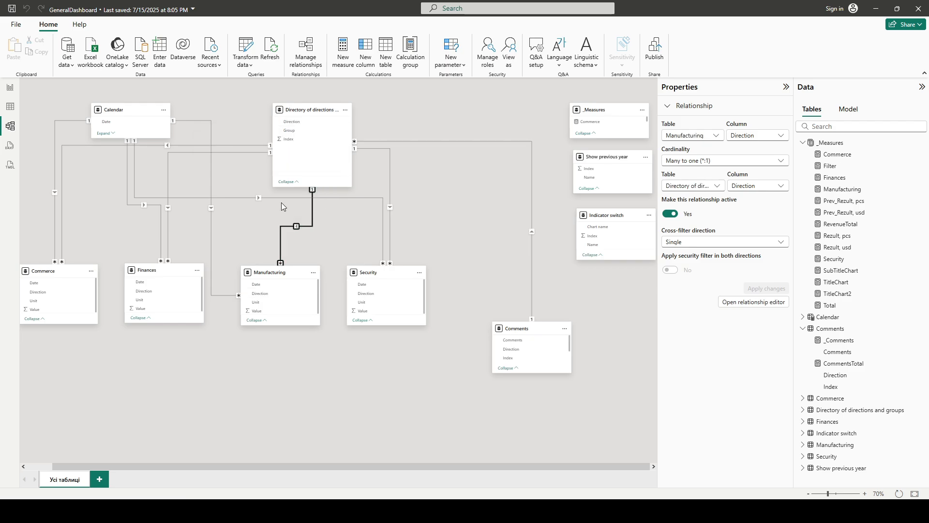
Inspect the relationship between Finances and the directory of directions, and review the rows of the Comments table
left_click(257, 152)
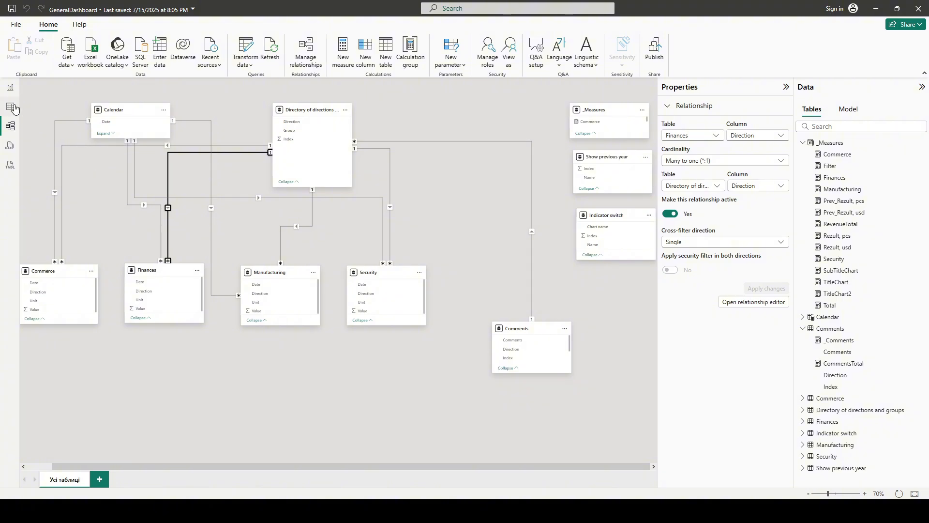
left_click(10, 107)
left_click(849, 307)
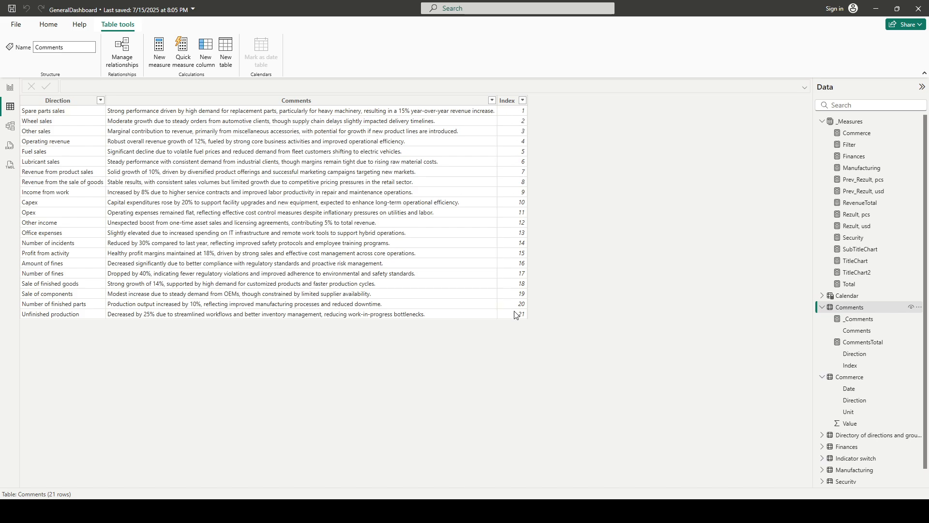
Start a dynamic value in the empty text box on the report page, calculated from the _Comments measure
left_click(10, 87)
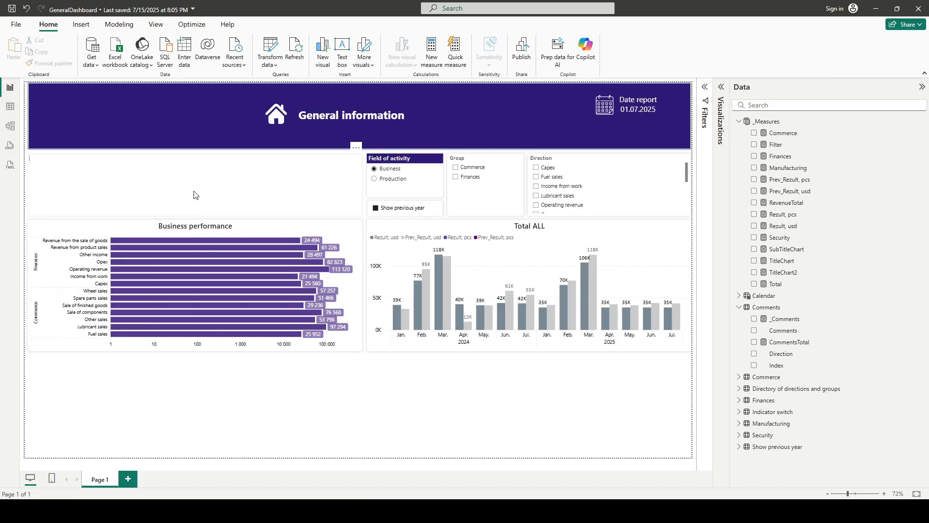
left_click(198, 175)
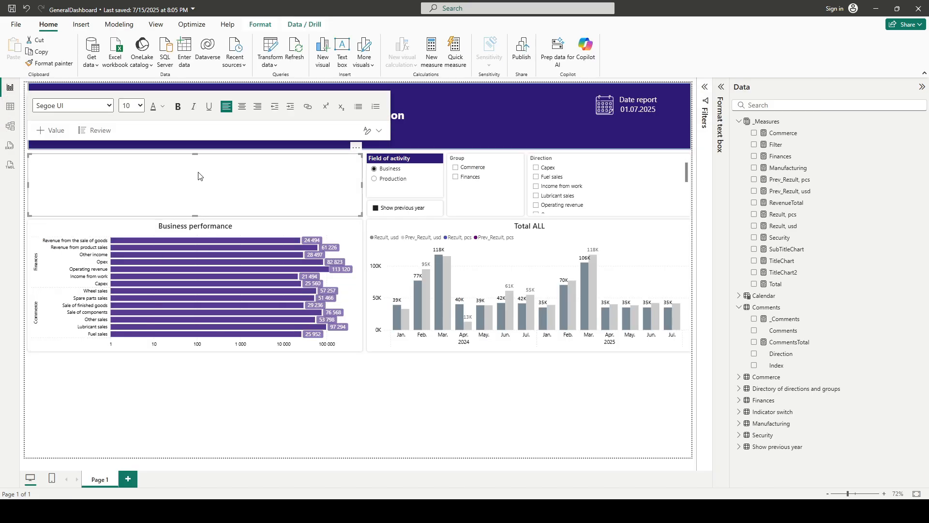
left_click(51, 132)
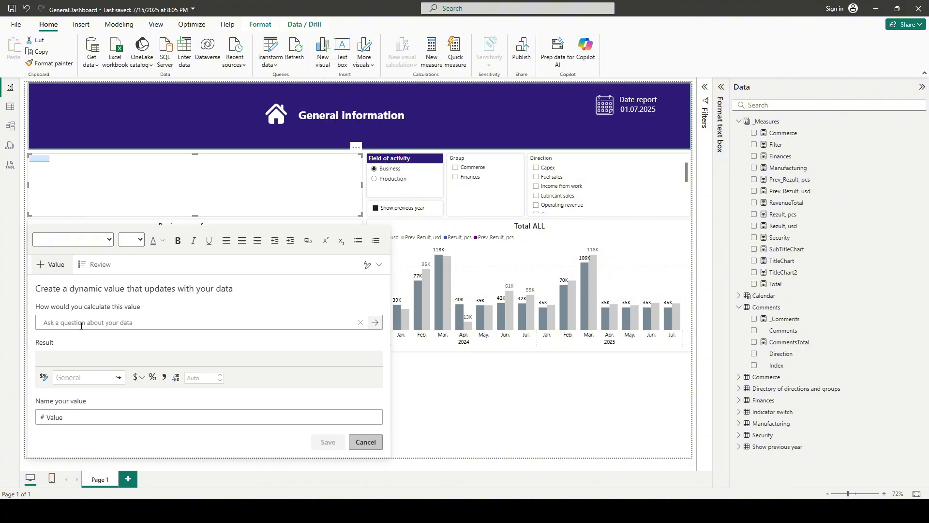
left_click(82, 323)
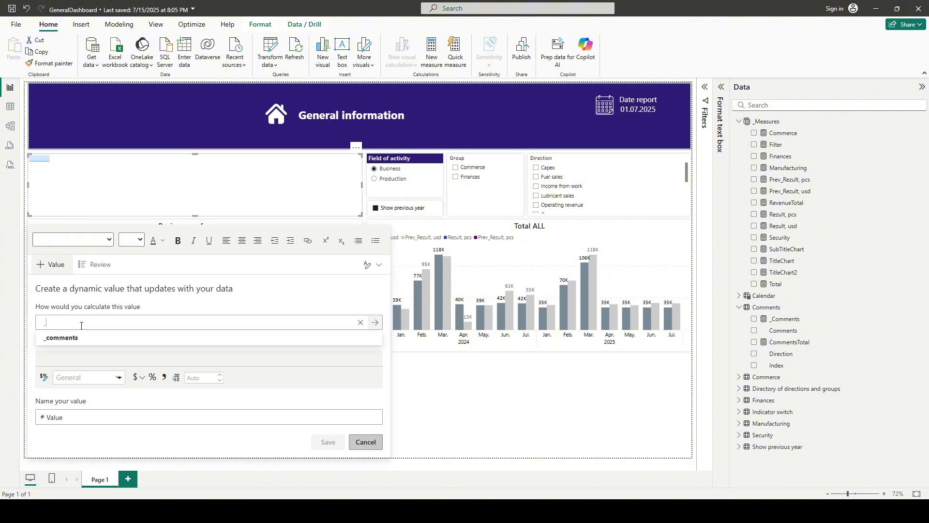
type("_")
left_click(61, 337)
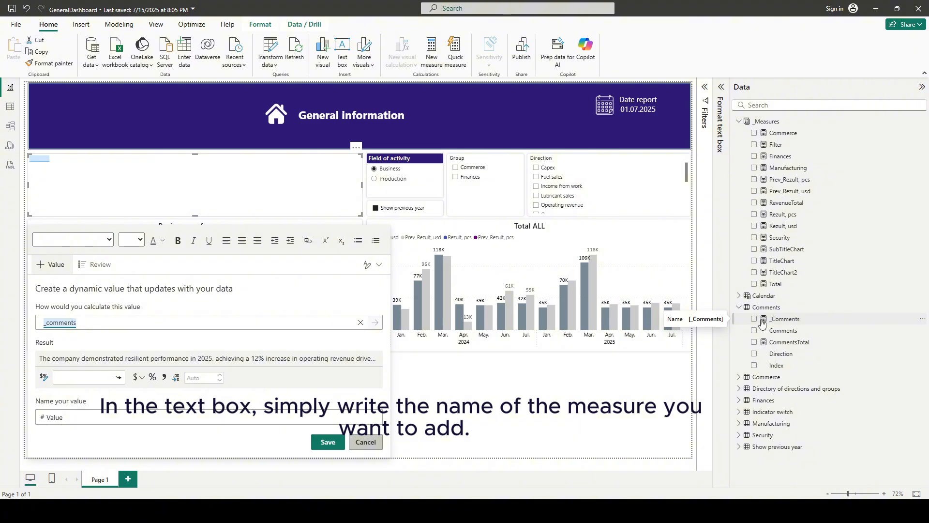
Name the dynamic value _Comments and save it into the text box
left_click_drag(67, 417, 46, 417)
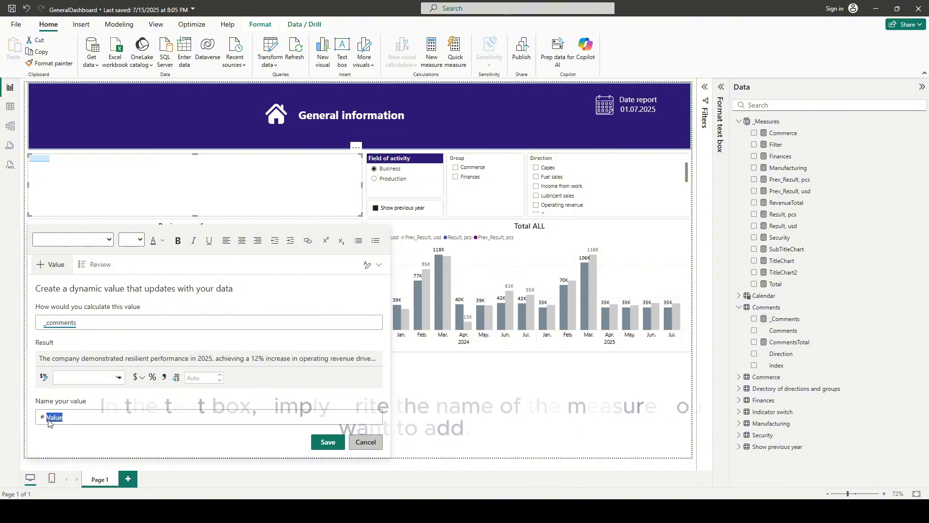
type("_Comments")
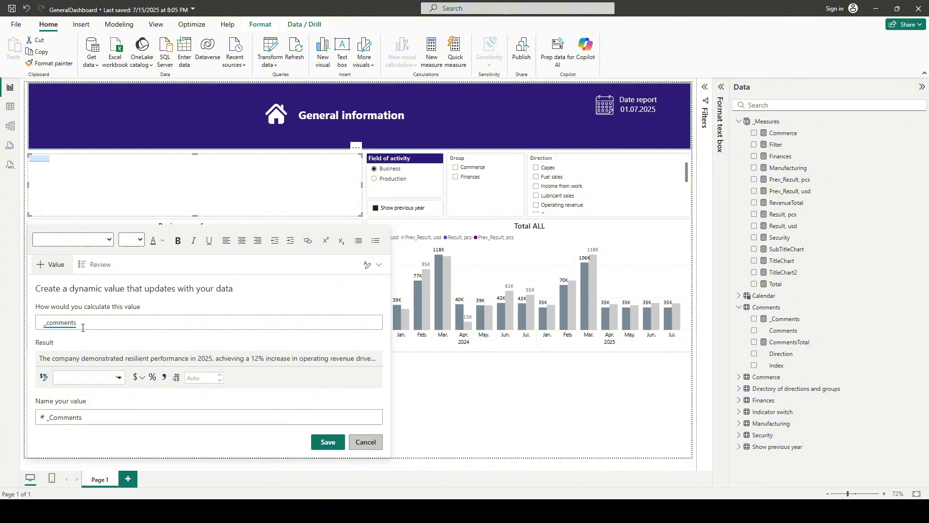
left_click(328, 442)
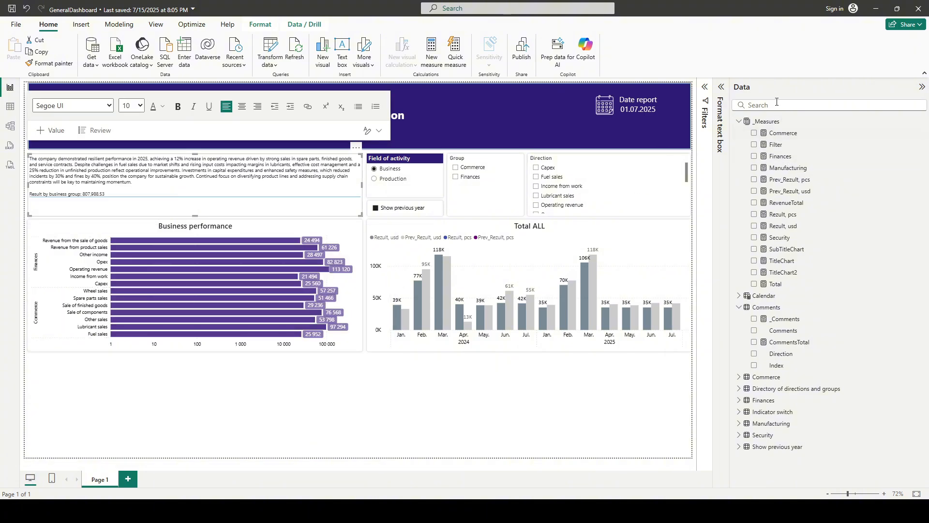
Collapse the Data pane to enlarge the report, and test the comment text with the field of activity set to Production and back to Business
left_click(763, 88)
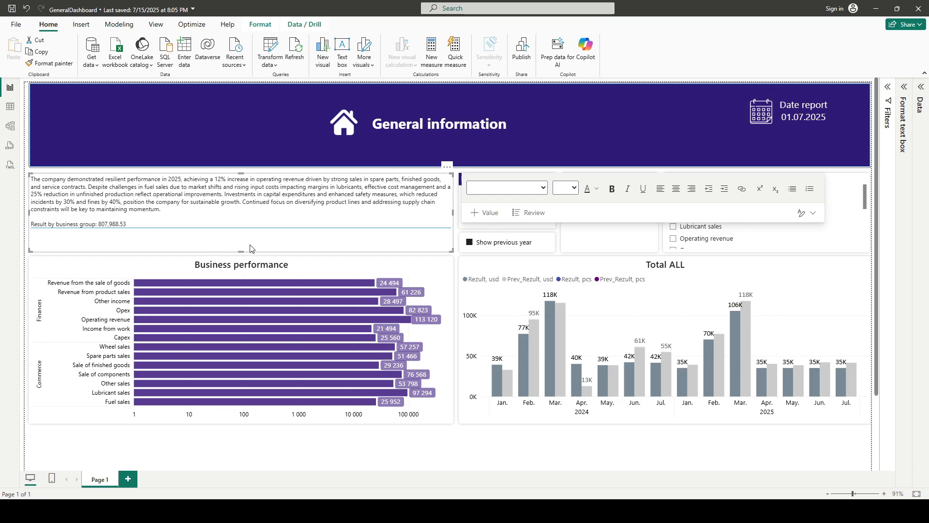
left_click(457, 260)
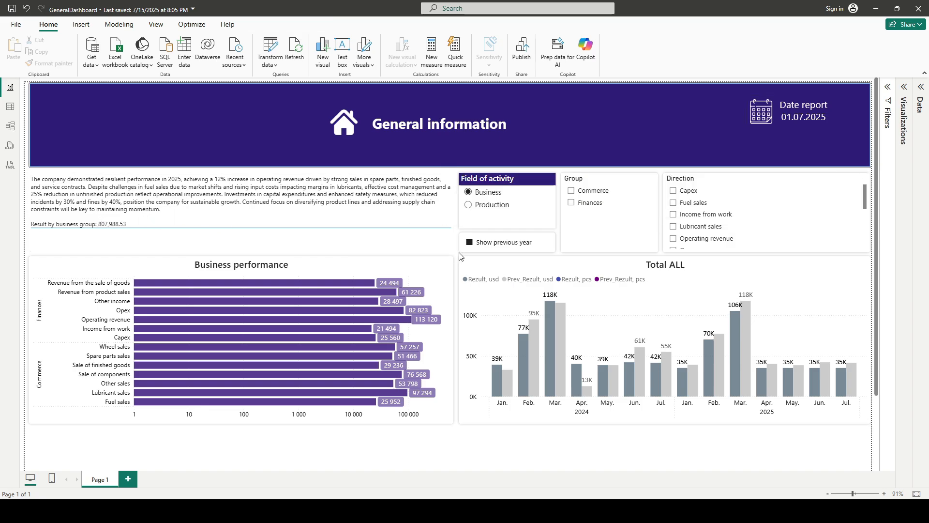
left_click(473, 204)
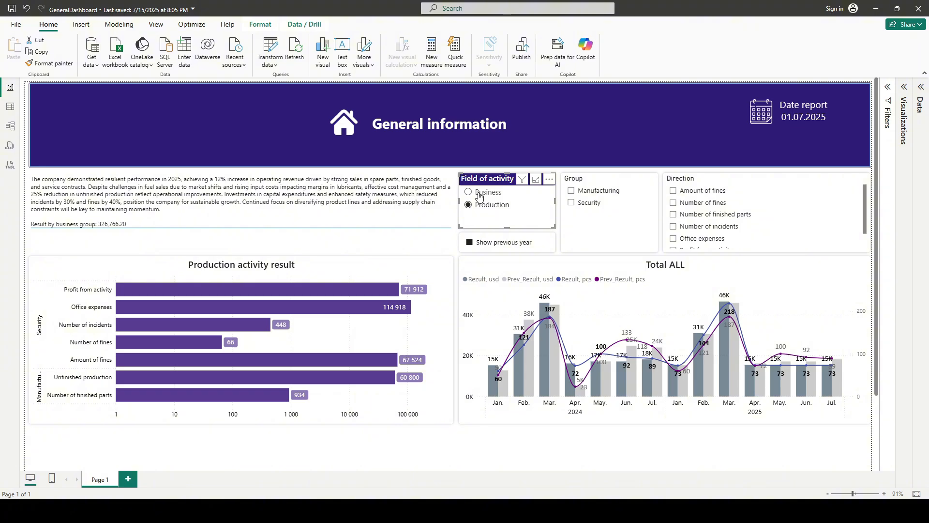
left_click(479, 193)
Test the dynamic comment for the Finances group with the directions Operating revenue and Income from work, and clear both filters
left_click(588, 203)
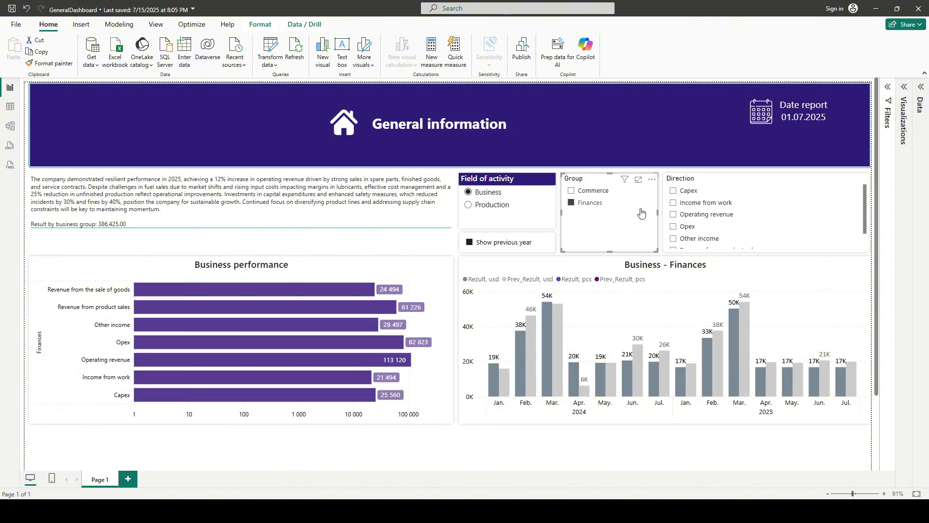
left_click(689, 214)
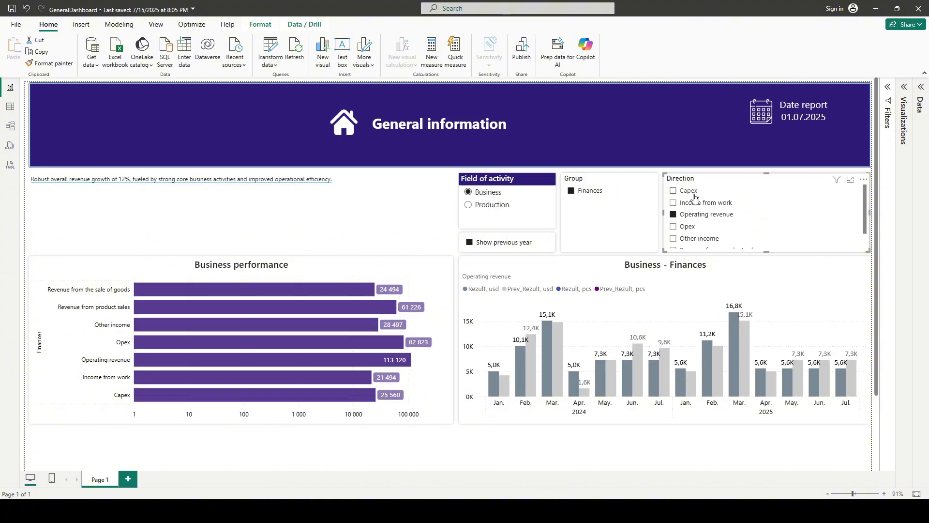
left_click(694, 205)
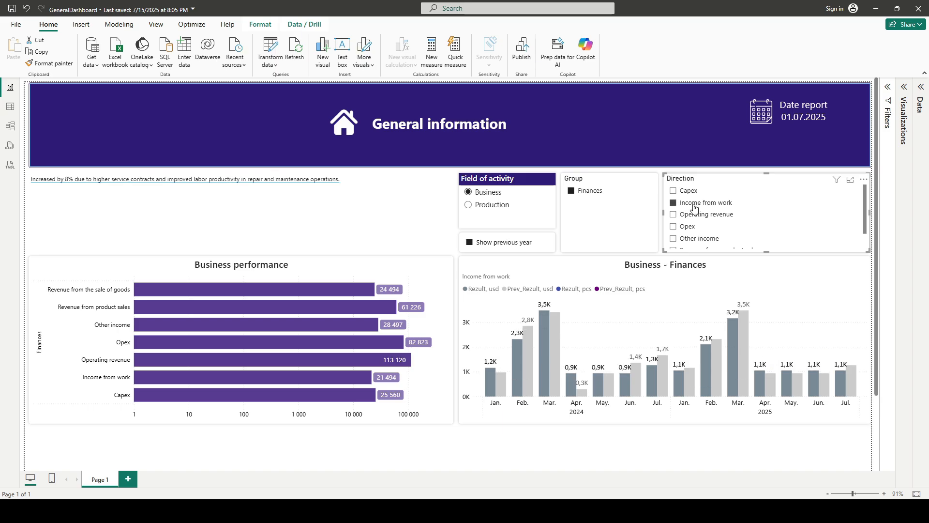
left_click(695, 206)
left_click(588, 203)
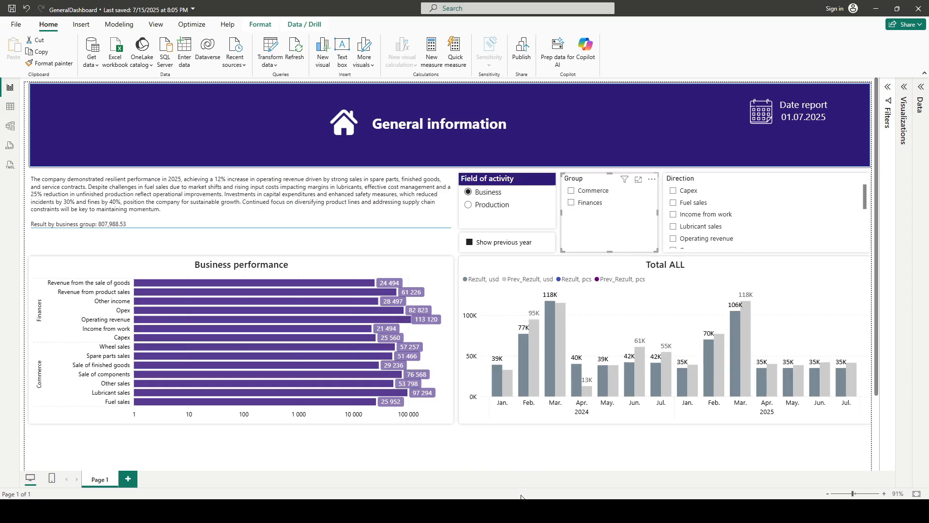